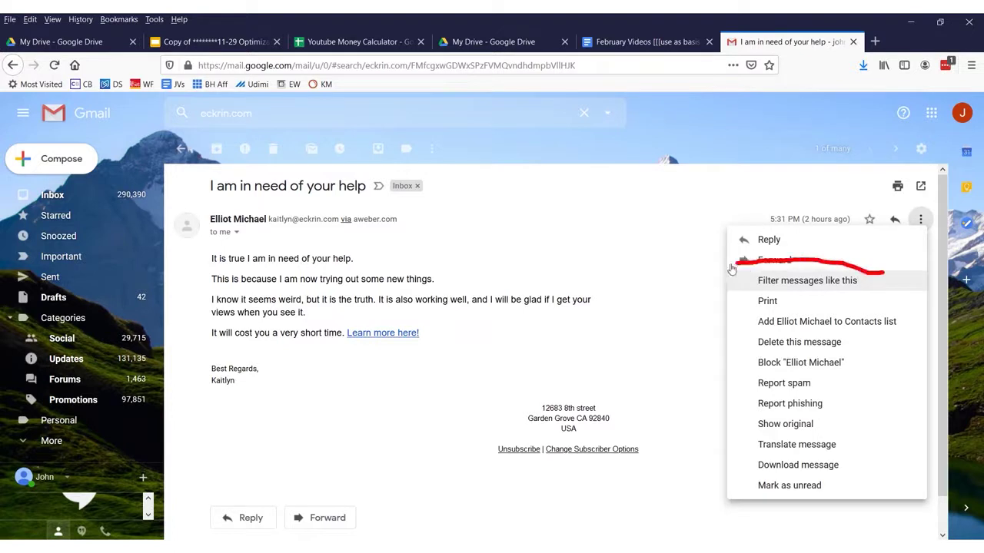
{"action": "left_click_drag", "start_coordinate": [726, 297], "coordinate": [888, 306]}
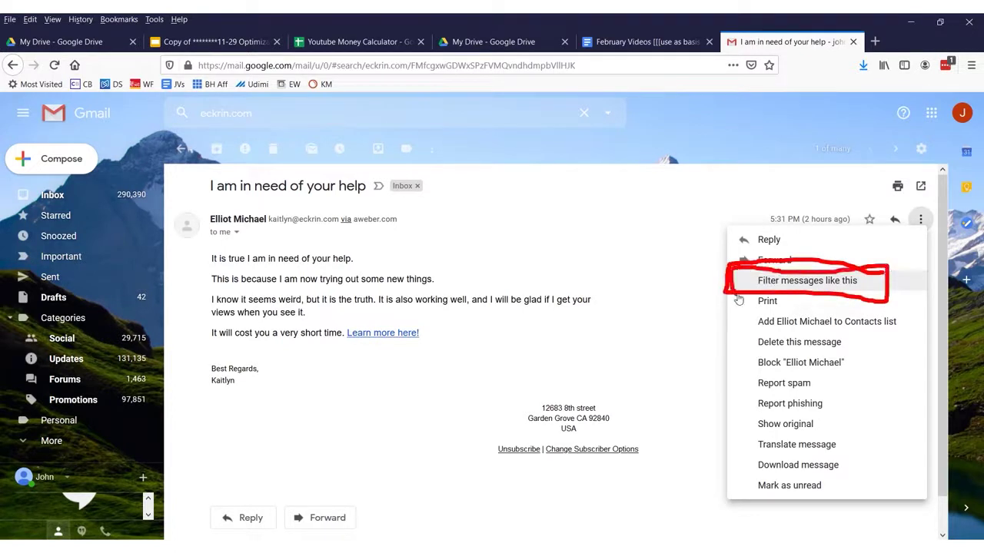
{"action": "key", "text": "Escape"}
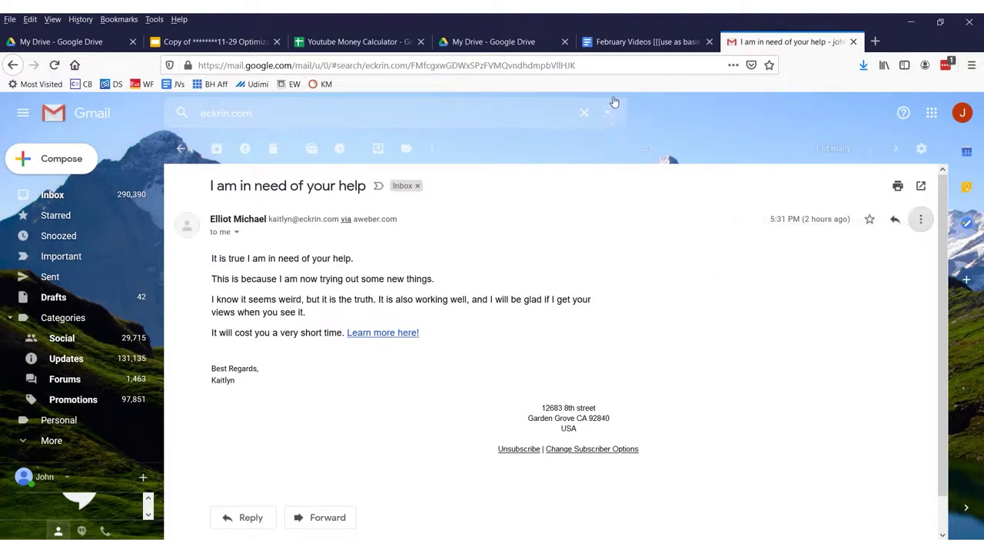
{"action": "left_click", "coordinate": [575, 152]}
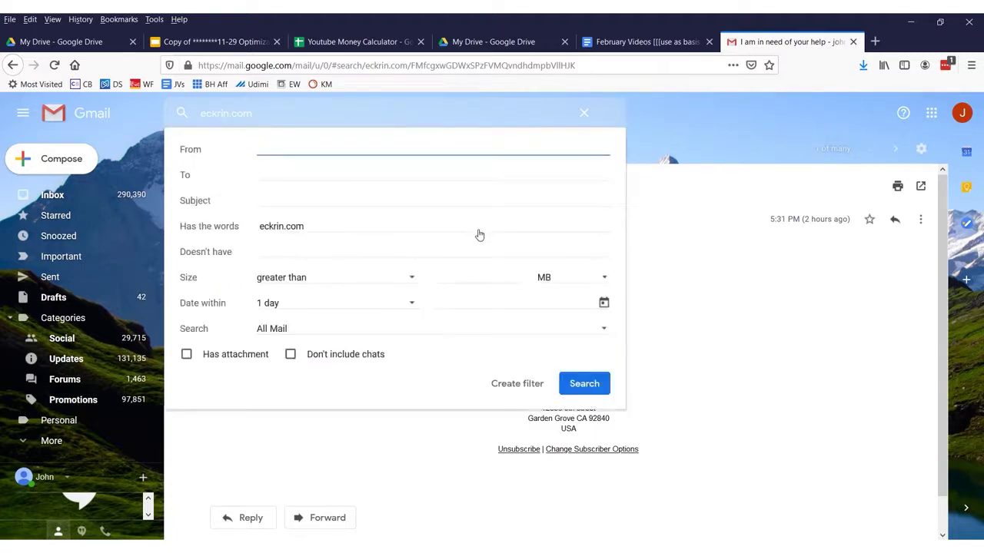
{"action": "triple_click", "coordinate": [377, 228]}
{"action": "key", "text": "BackSpace"}
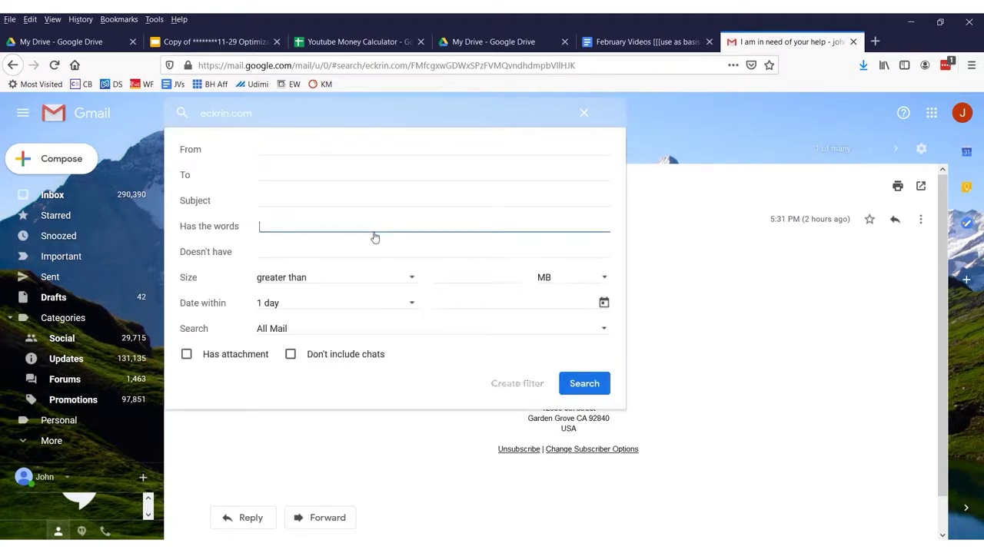
{"action": "left_click", "coordinate": [298, 153]}
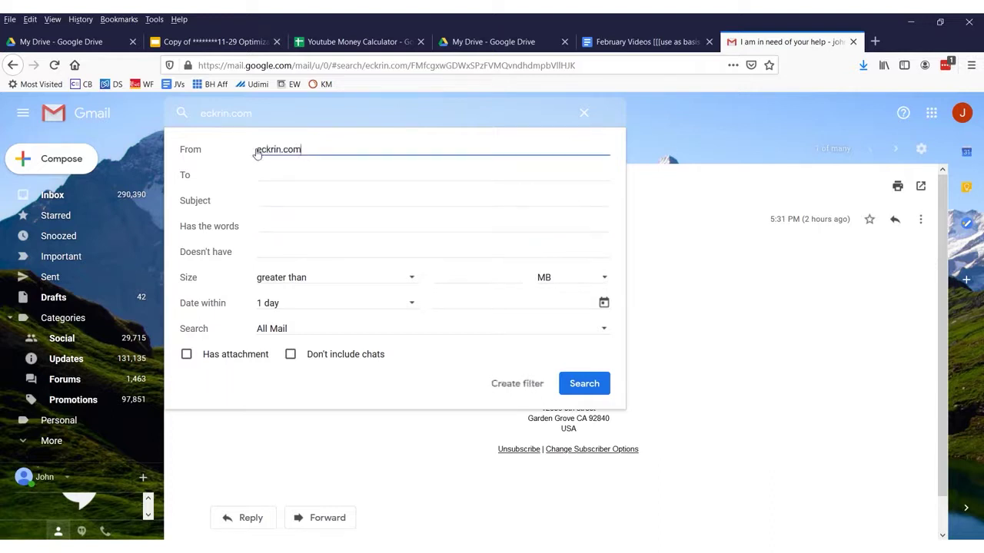
{"action": "type", "text": "@"}
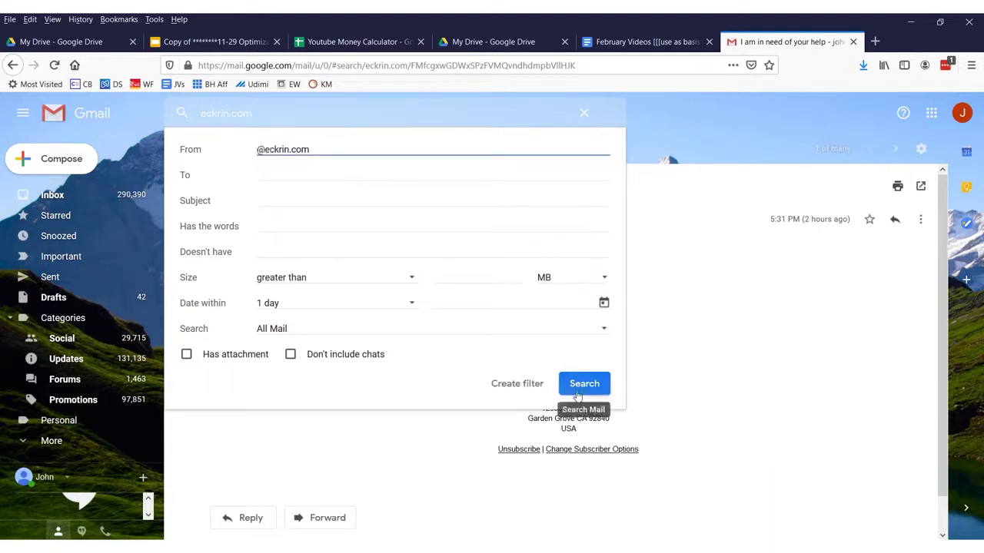
{"action": "left_click", "coordinate": [575, 388]}
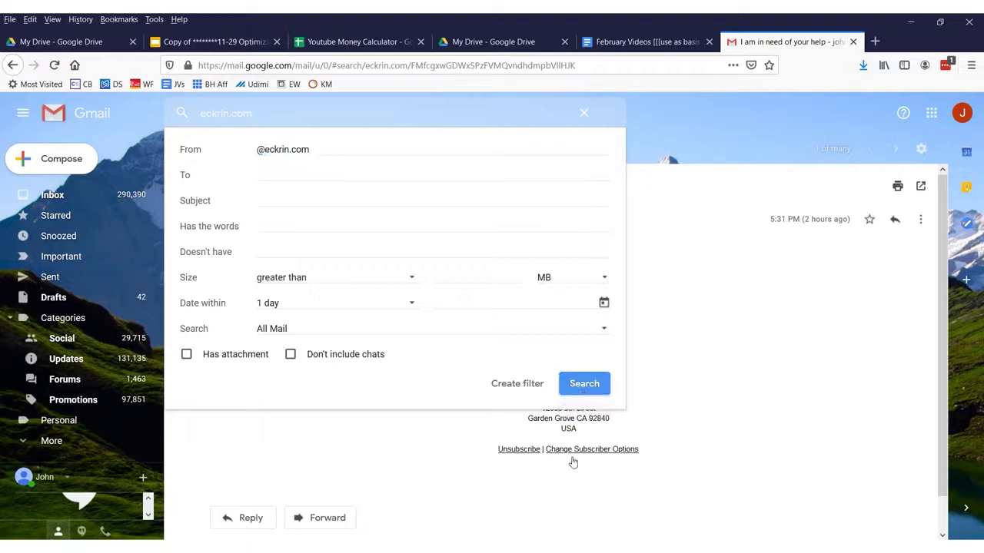
{"action": "scroll", "coordinate": [411, 331], "scroll_direction": "down", "scroll_amount": 10}
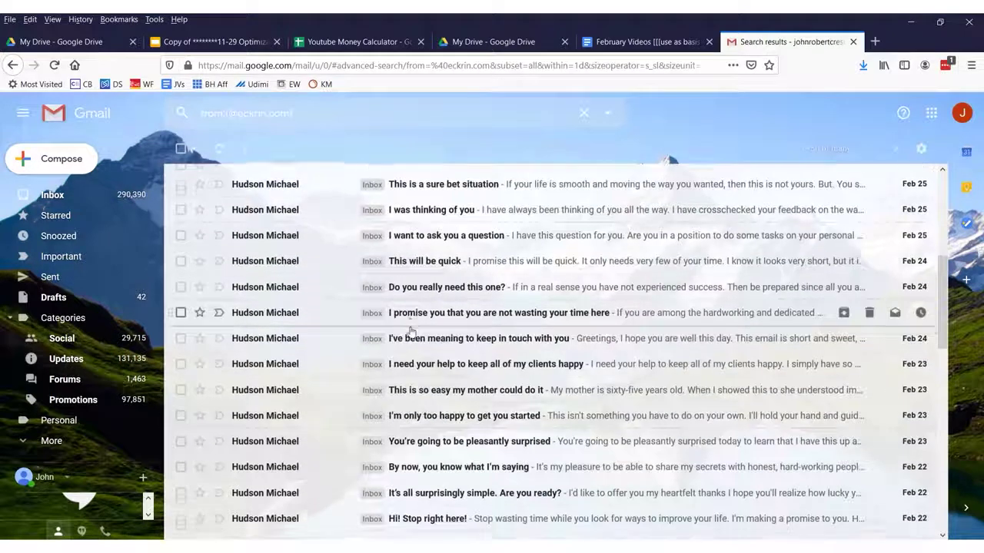
{"action": "scroll", "coordinate": [411, 330], "scroll_direction": "down", "scroll_amount": 3}
{"action": "scroll", "coordinate": [408, 308], "scroll_direction": "up", "scroll_amount": 15}
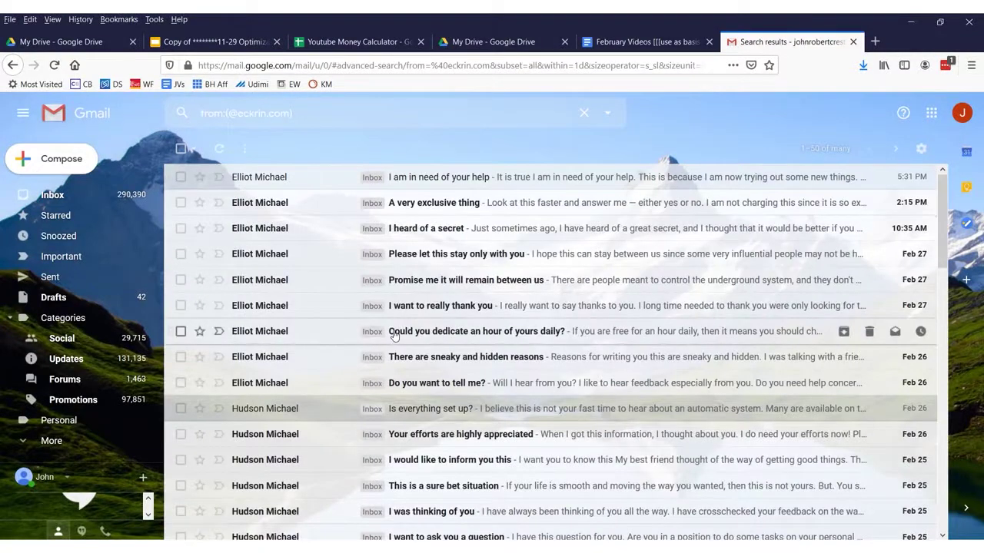
{"action": "scroll", "coordinate": [394, 335], "scroll_direction": "down", "scroll_amount": 15}
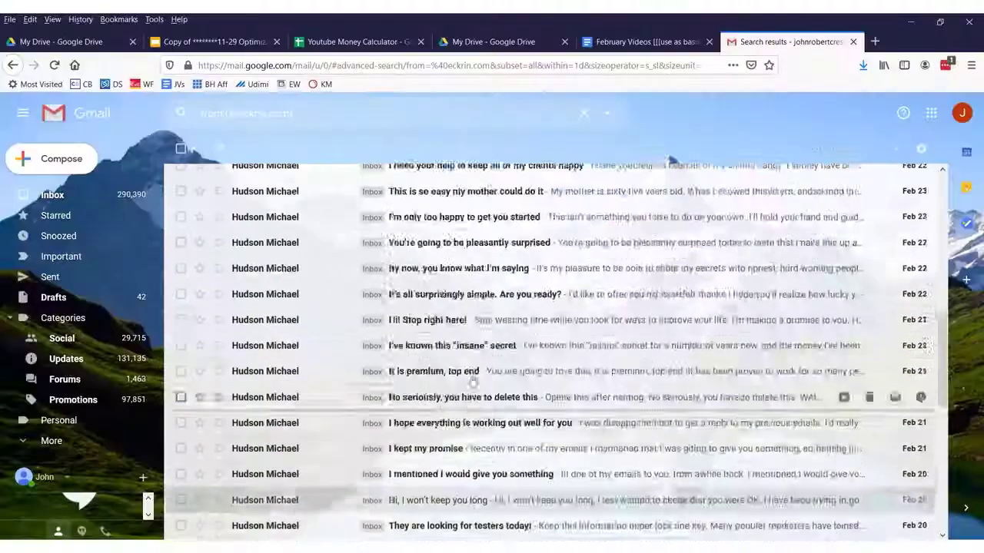
{"action": "scroll", "coordinate": [660, 153], "scroll_direction": "up", "scroll_amount": 5}
{"action": "left_click", "coordinate": [604, 113]}
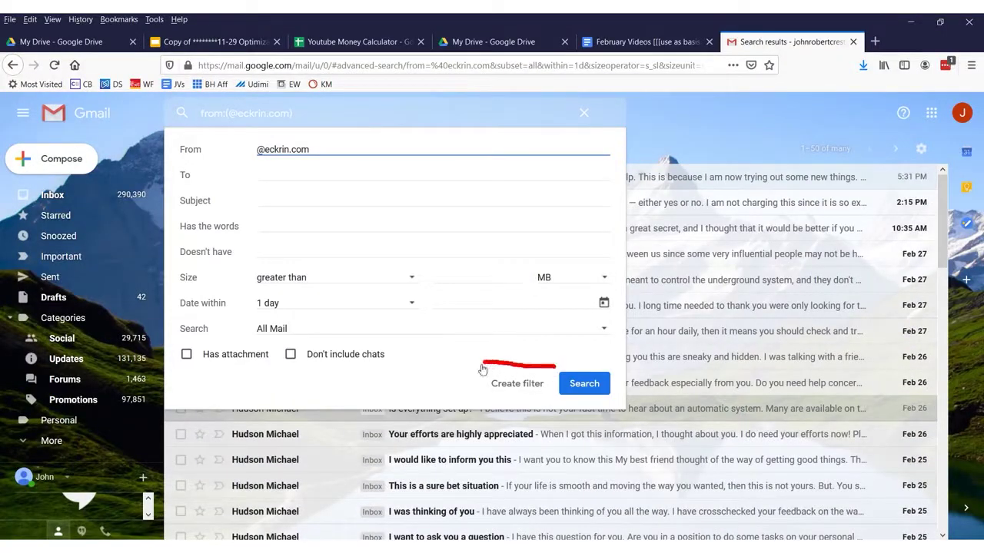
{"action": "left_click", "coordinate": [519, 384]}
{"action": "left_click", "coordinate": [186, 178]}
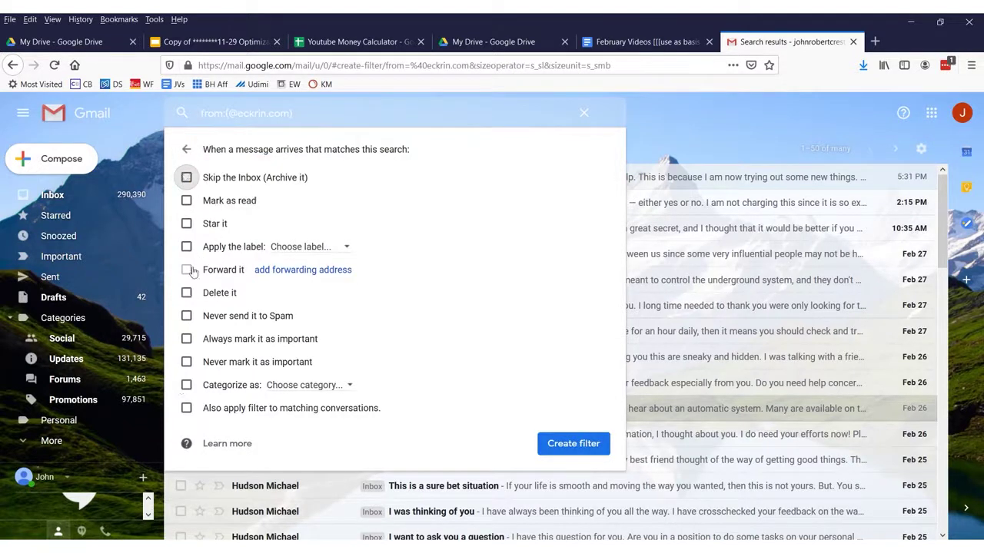
{"action": "left_click", "coordinate": [189, 409]}
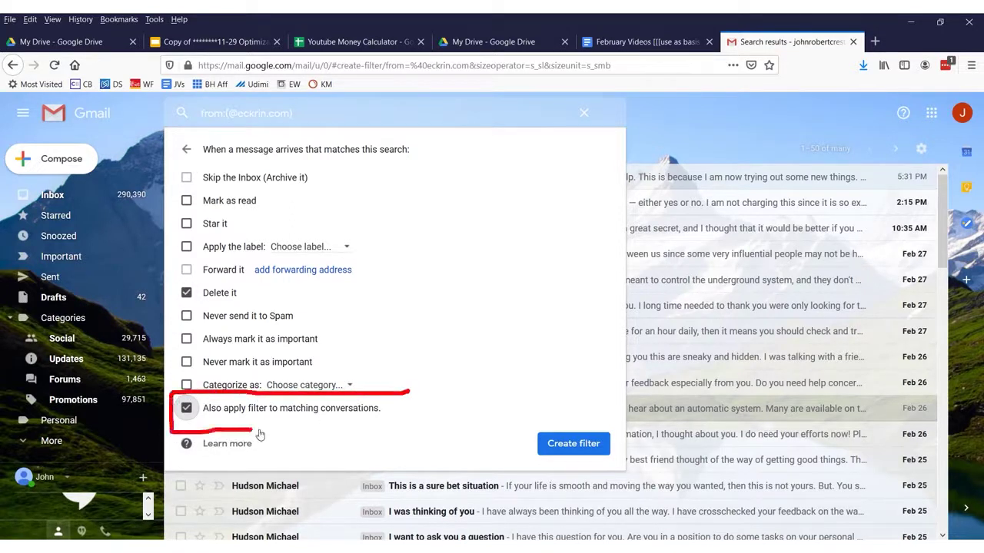
{"action": "left_click", "coordinate": [574, 443]}
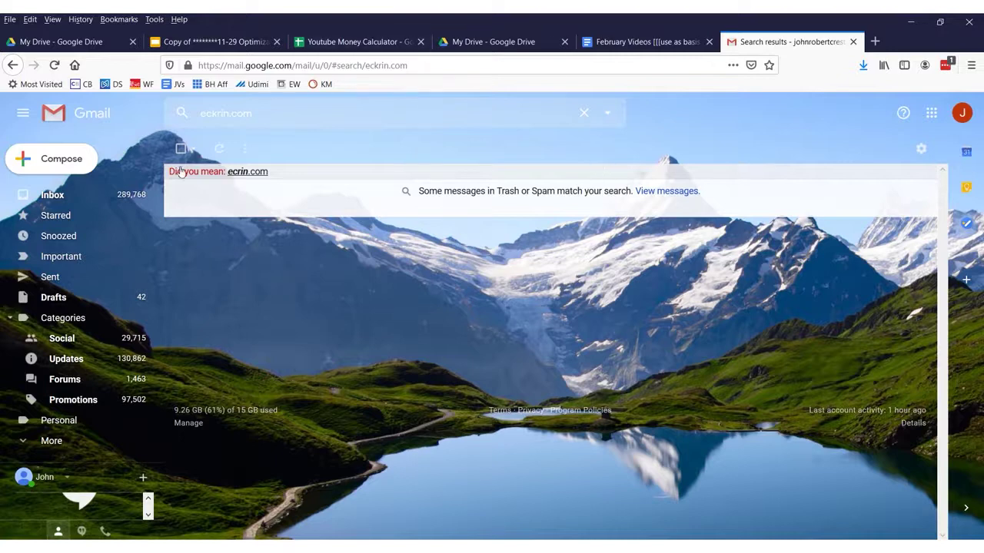
- Go back to the inbox and enter 'money request' in the search's Has the words field
{"action": "left_click", "coordinate": [51, 195]}
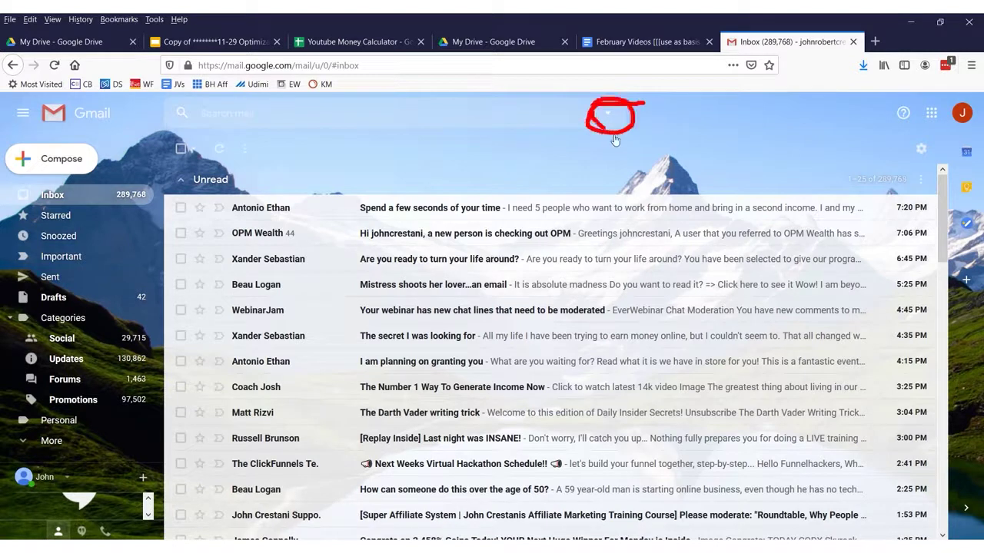
{"action": "left_click", "coordinate": [609, 113]}
{"action": "left_click", "coordinate": [318, 228]}
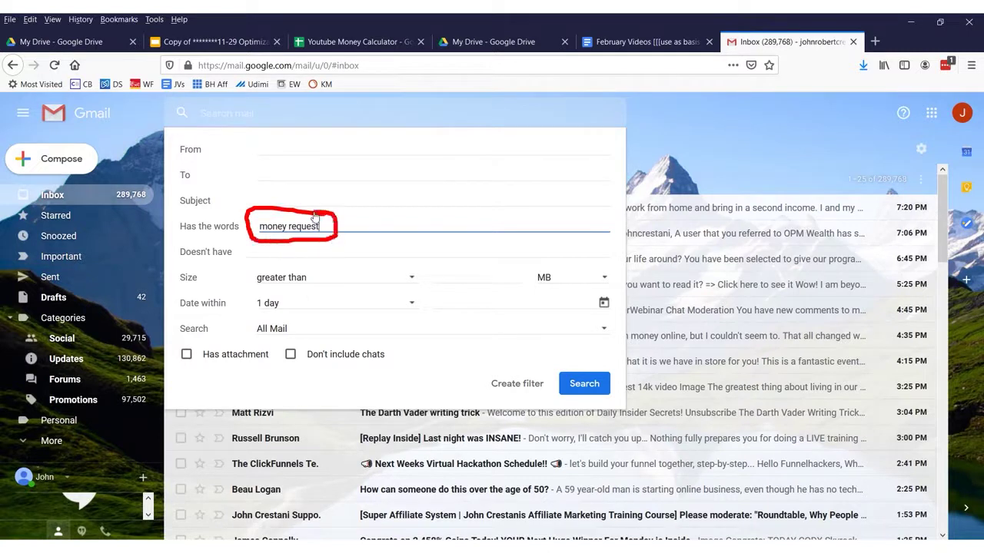
- Change the words to 'paypal money request' and turn that search into a filter
{"action": "left_click", "coordinate": [260, 232]}
{"action": "type", "text": "paypal"}
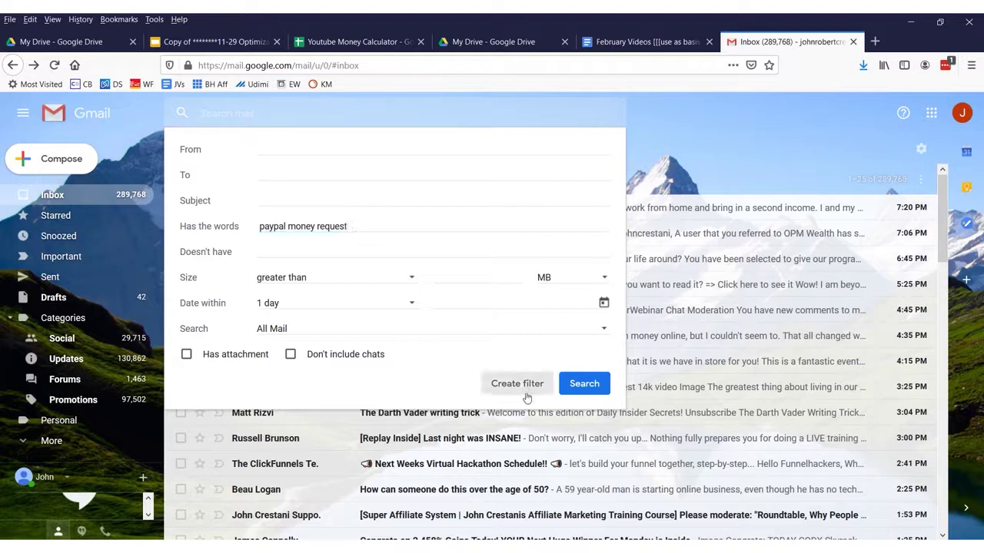
{"action": "left_click", "coordinate": [526, 391]}
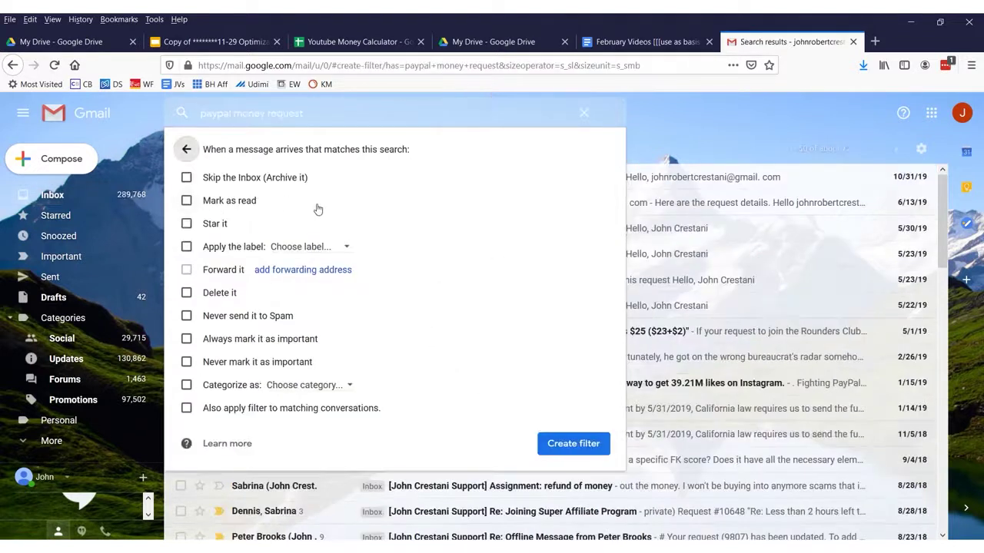
{"action": "mouse_move", "coordinate": [280, 172]}
{"action": "left_mouse_down"}
{"action": "mouse_move", "coordinate": [176, 188]}
{"action": "mouse_move", "coordinate": [323, 179]}
{"action": "left_mouse_up"}
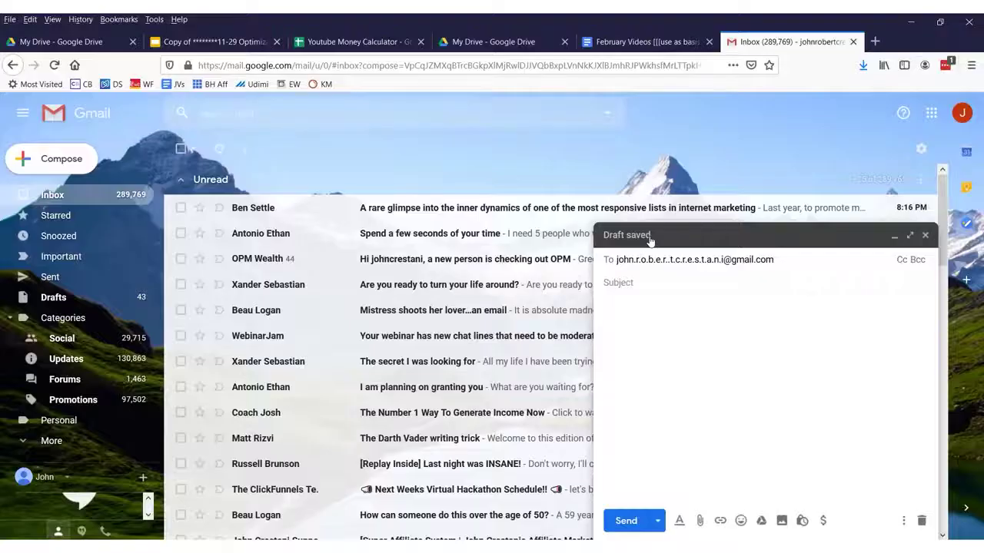
- Send the test message with subject 'testing123', correcting the rejected address first
{"action": "left_click", "coordinate": [694, 290]}
{"action": "type", "text": "testing123"}
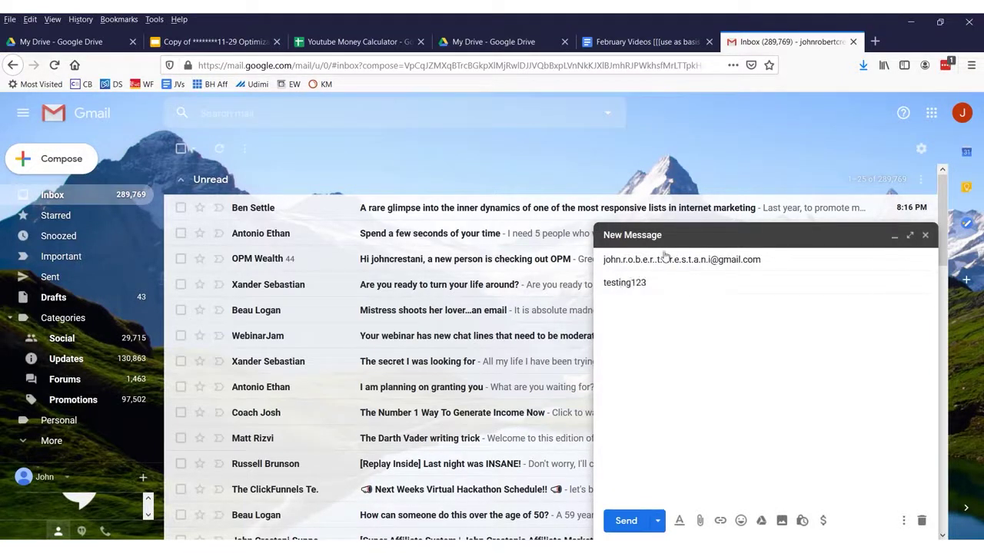
{"action": "left_click", "coordinate": [625, 521]}
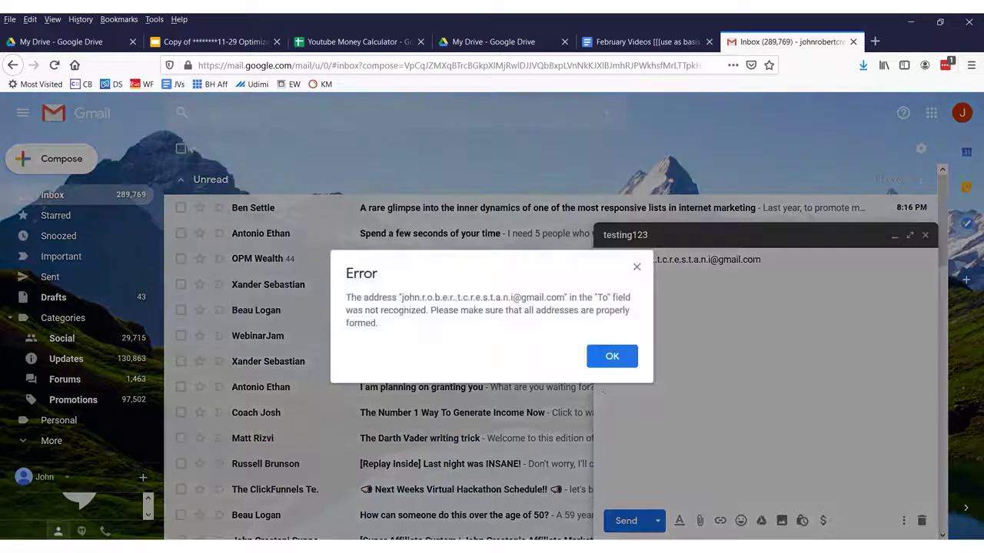
{"action": "left_click", "coordinate": [617, 356]}
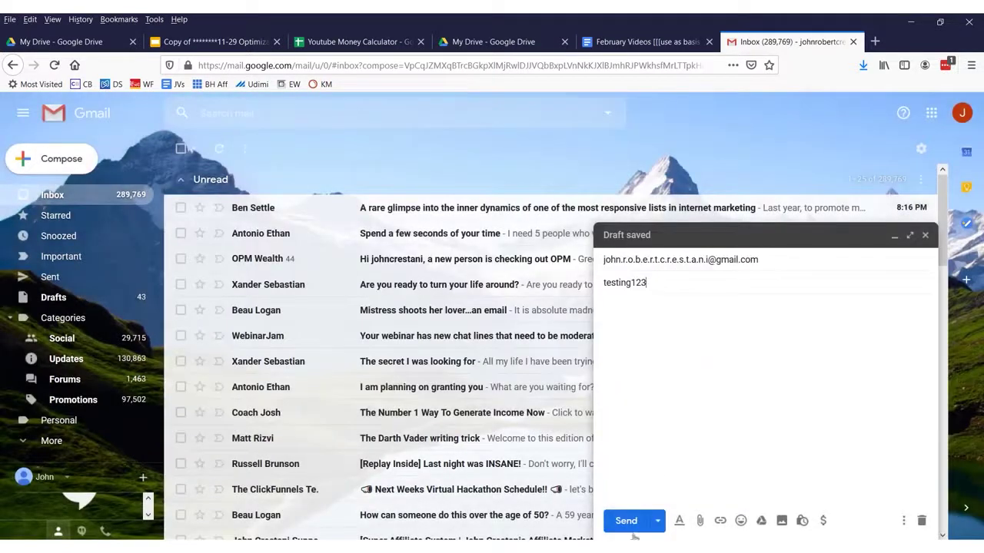
{"action": "left_click", "coordinate": [630, 528]}
- Open the received testing123 message and check its dotted recipient address
{"action": "left_click", "coordinate": [409, 208]}
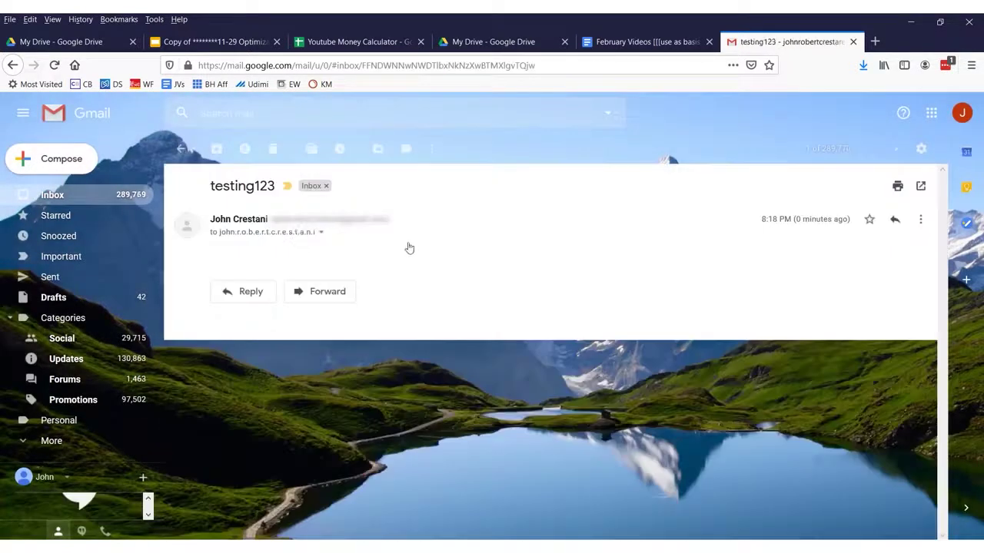
{"action": "left_click", "coordinate": [321, 232]}
{"action": "left_click_drag", "start_coordinate": [383, 268], "coordinate": [535, 269]}
{"action": "left_click", "coordinate": [535, 269]}
{"action": "left_click", "coordinate": [182, 148]}
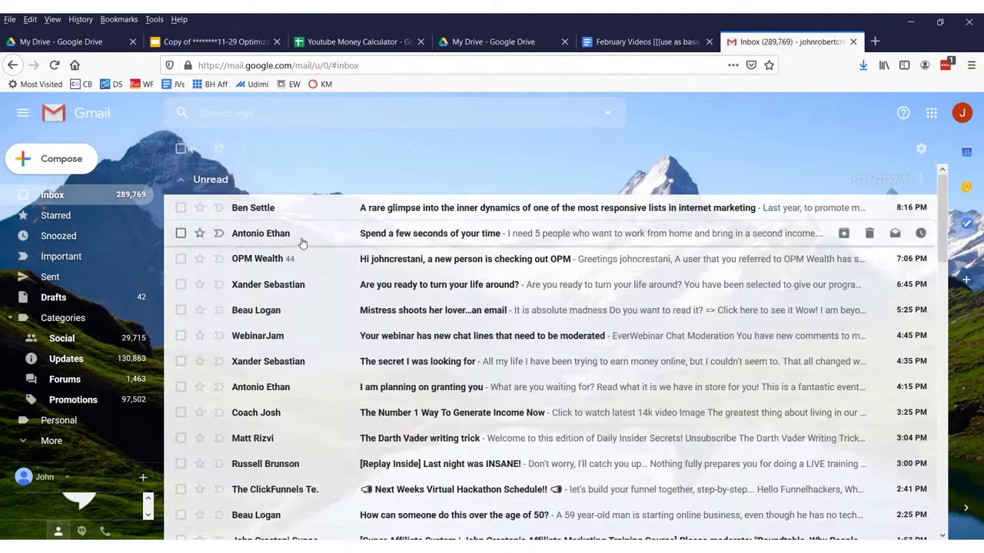
{"action": "scroll", "coordinate": [300, 237], "scroll_direction": "down", "scroll_amount": 10}
{"action": "left_click", "coordinate": [384, 437]}
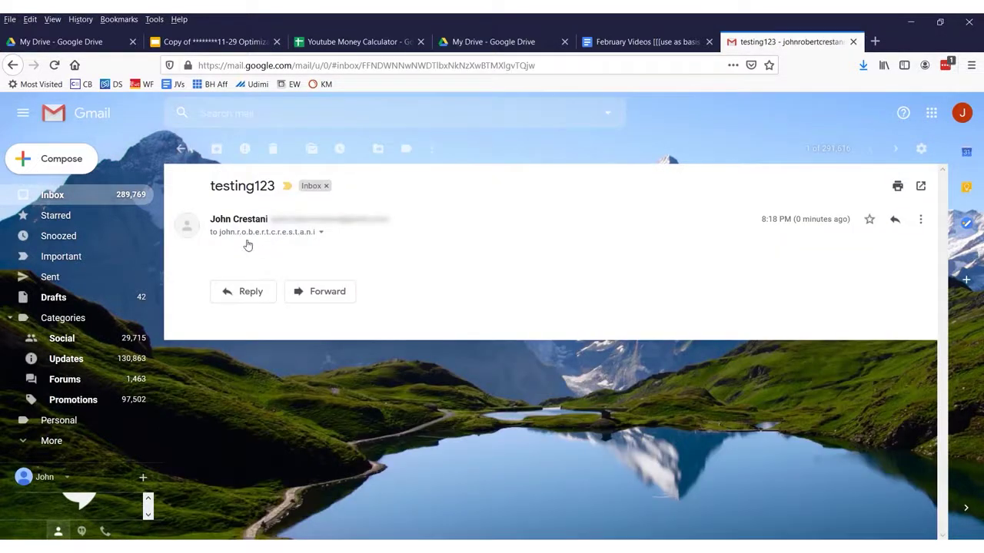
- Start a reply and readdress it to the account's +facebook plus-address alias
{"action": "left_click", "coordinate": [248, 309]}
{"action": "left_click", "coordinate": [323, 301]}
{"action": "left_click", "coordinate": [414, 296]}
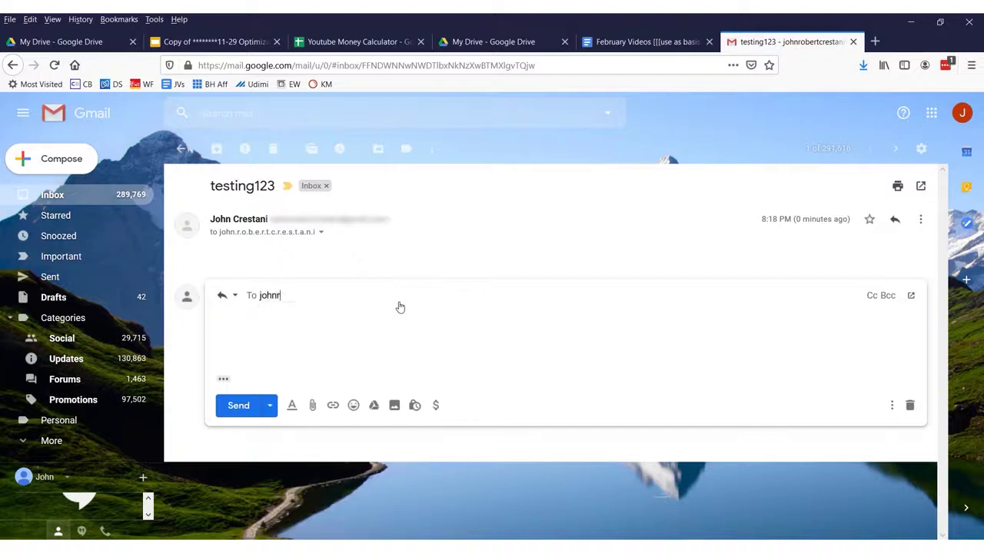
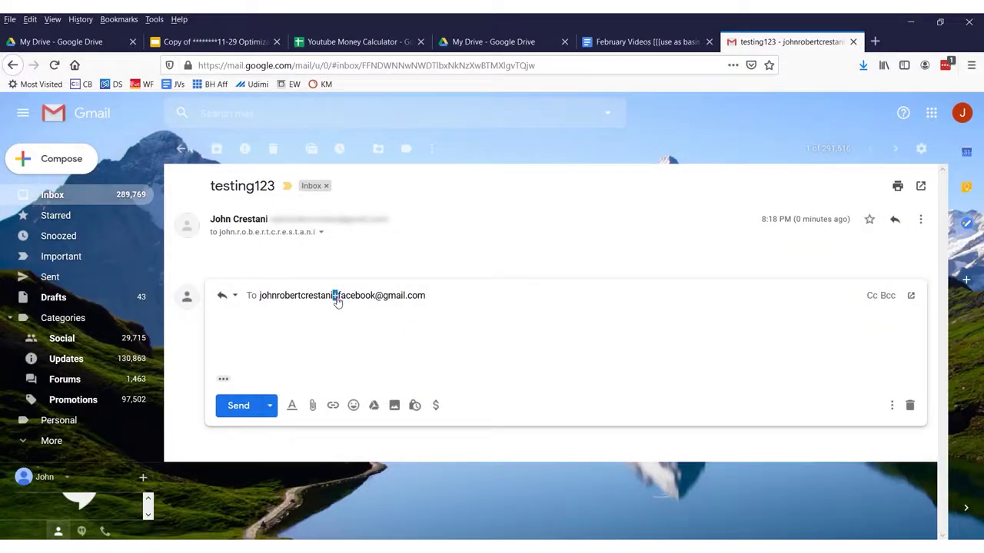
- Confirm the +facebook alias as recipient, send the reply, and return to the inbox
{"action": "left_click_drag", "start_coordinate": [339, 302], "coordinate": [376, 299]}
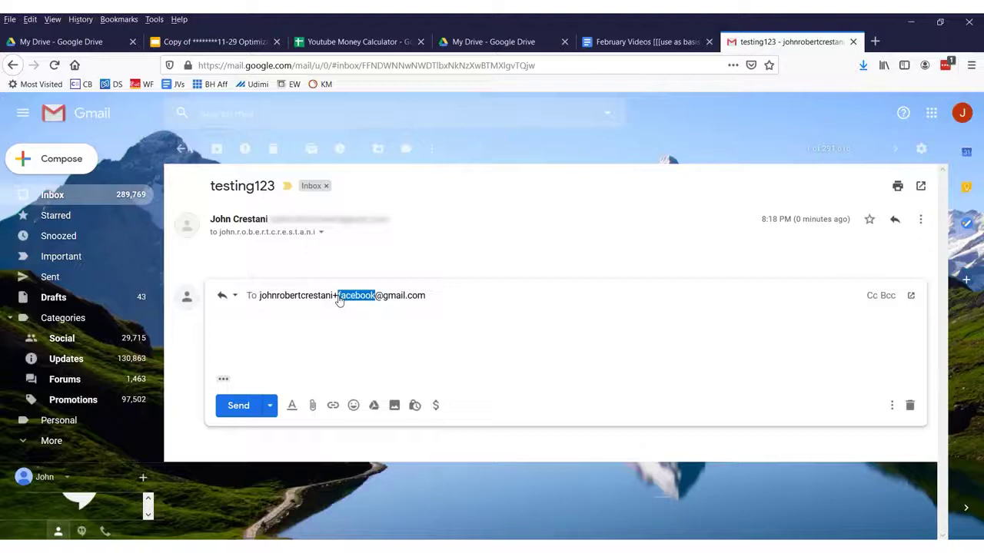
{"action": "triple_click", "coordinate": [296, 292]}
{"action": "key", "text": "ctrl+c"}
{"action": "left_click", "coordinate": [479, 301]}
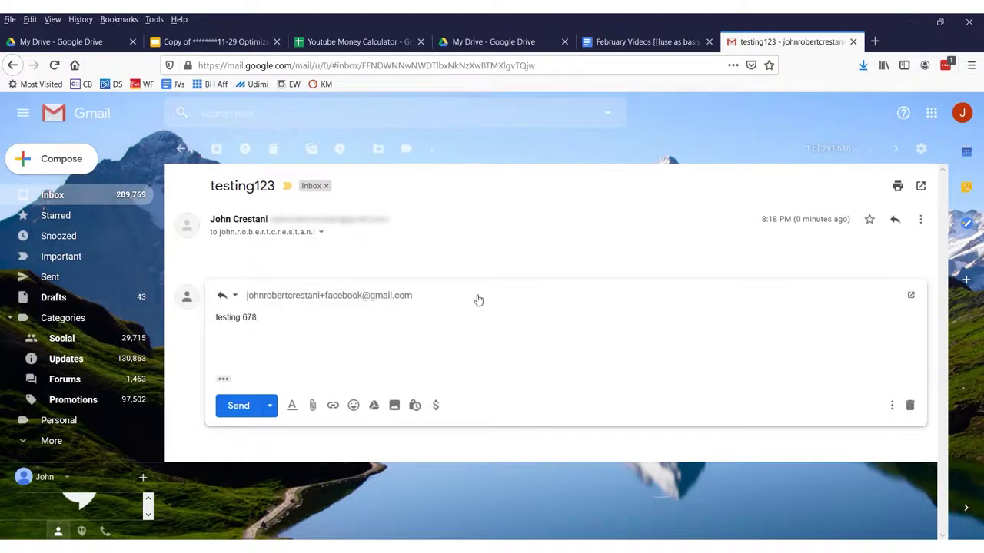
{"action": "key", "text": "ctrl+Return"}
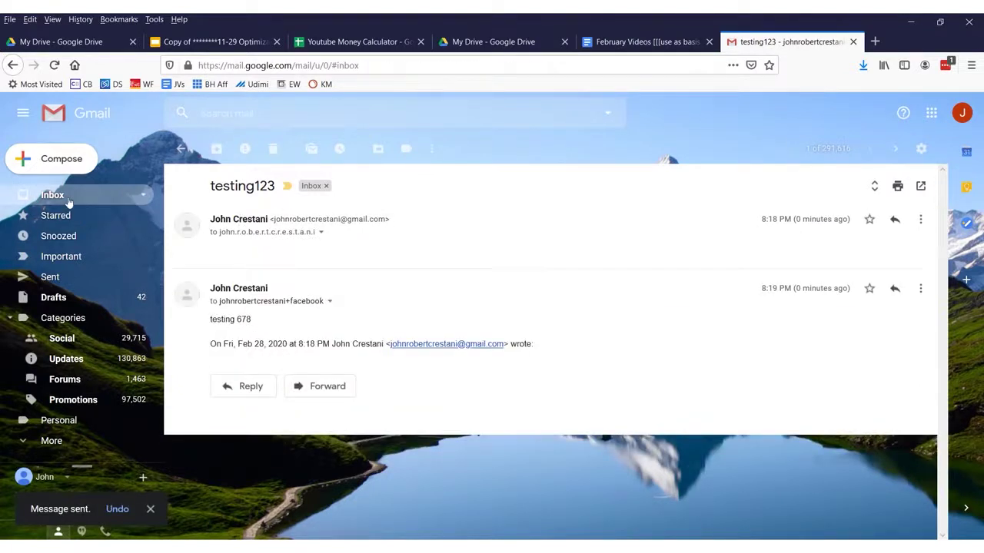
{"action": "left_click", "coordinate": [63, 199]}
- Open the testing123 email from the inbox
{"action": "scroll", "coordinate": [380, 417], "scroll_direction": "down", "scroll_amount": 3}
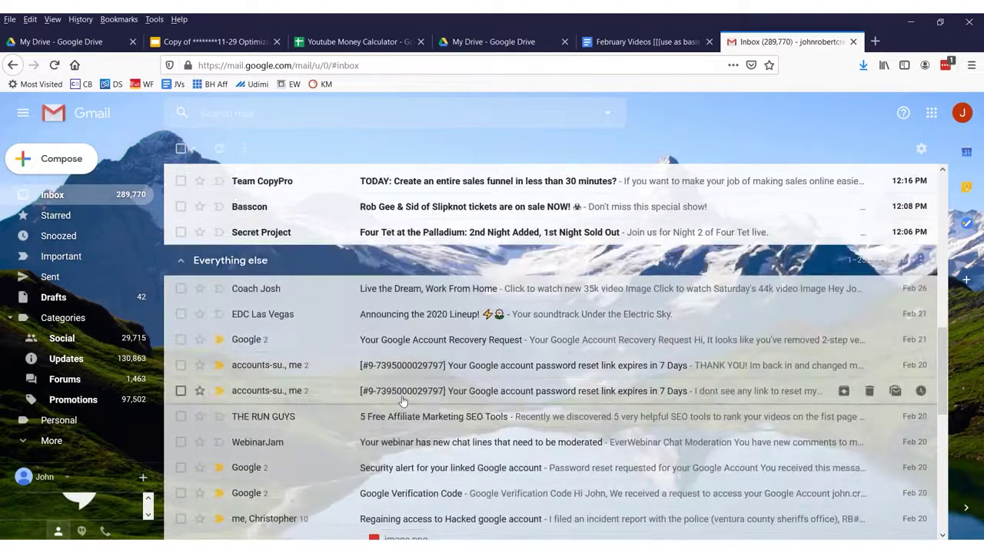
{"action": "scroll", "coordinate": [398, 413], "scroll_direction": "up", "scroll_amount": 10}
{"action": "left_click", "coordinate": [395, 213]}
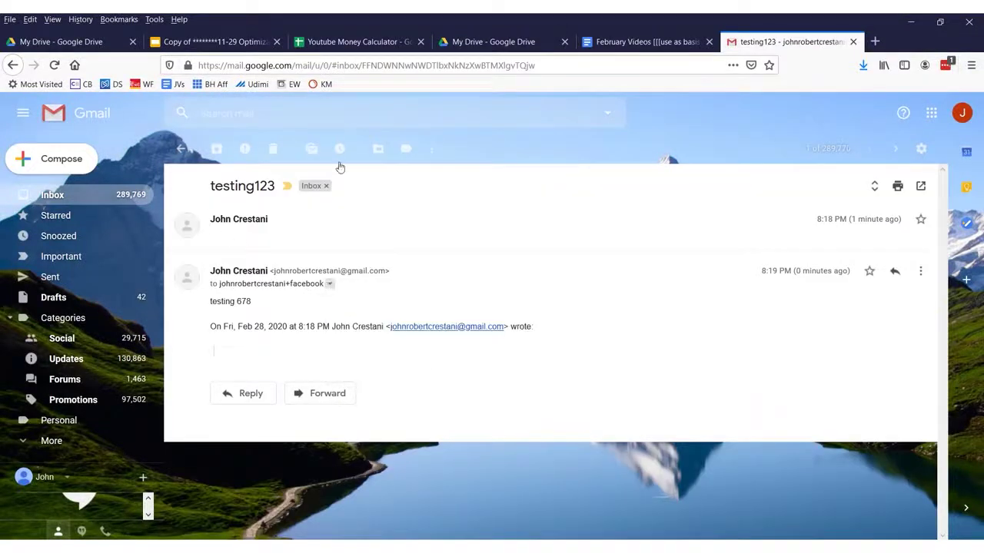
- Build a filter for mail sent To the +facebook alias and follow the add forwarding address link
{"action": "left_click", "coordinate": [608, 112]}
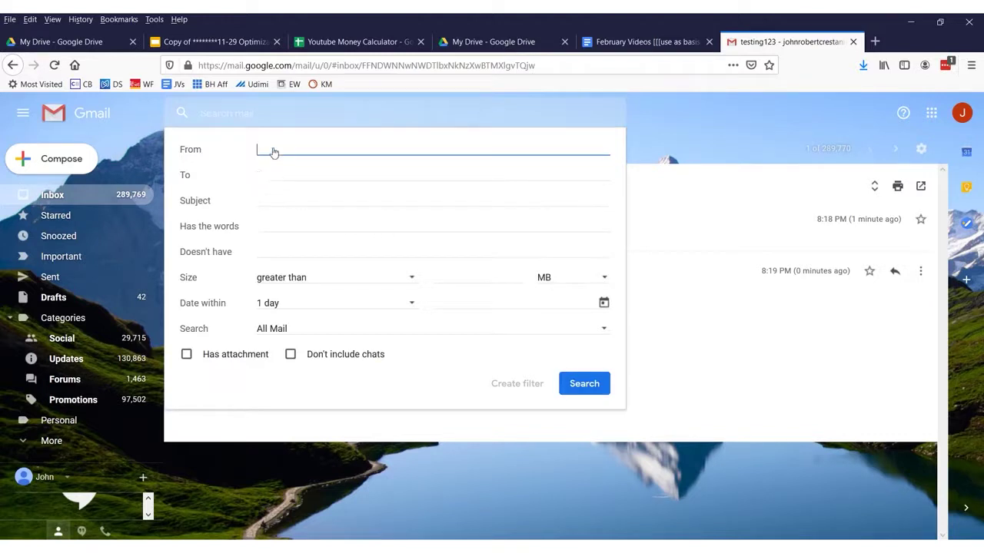
{"action": "left_click", "coordinate": [276, 175]}
{"action": "key", "text": "ctrl+v"}
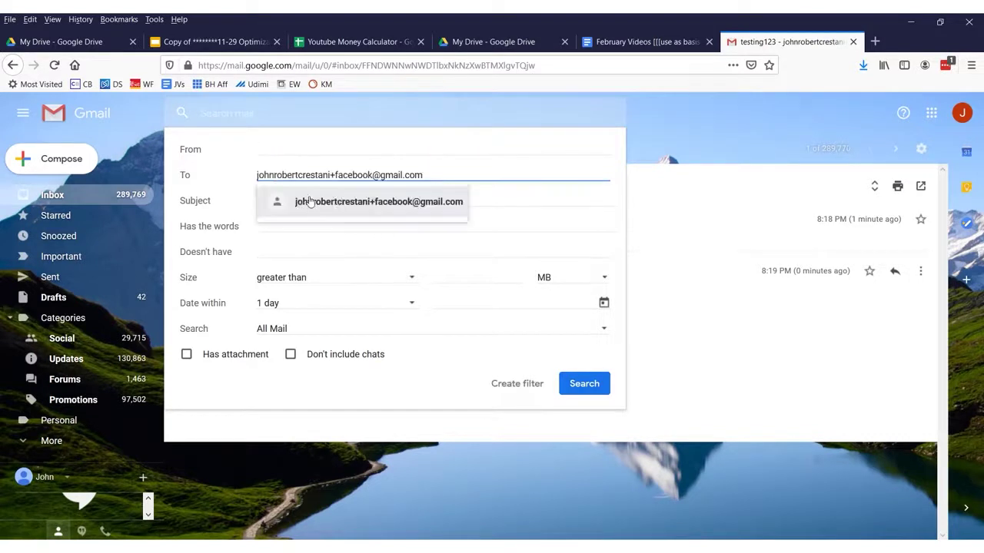
{"action": "left_click", "coordinate": [418, 203]}
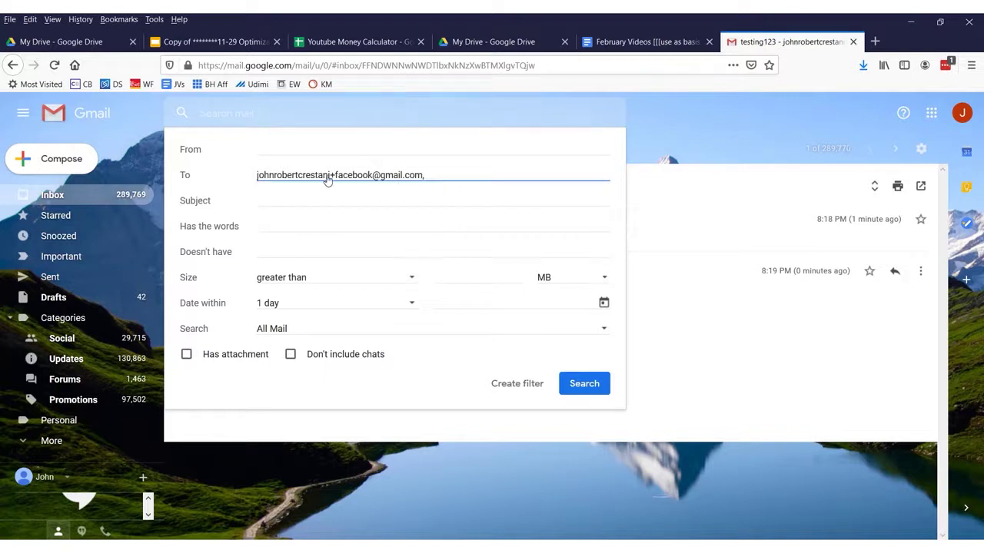
{"action": "left_click", "coordinate": [510, 384]}
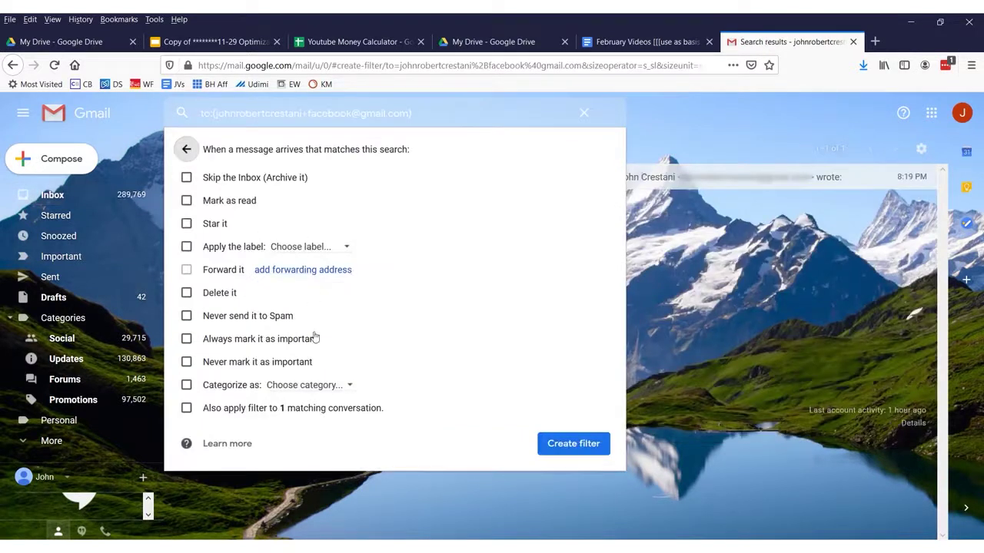
{"action": "left_click", "coordinate": [306, 270]}
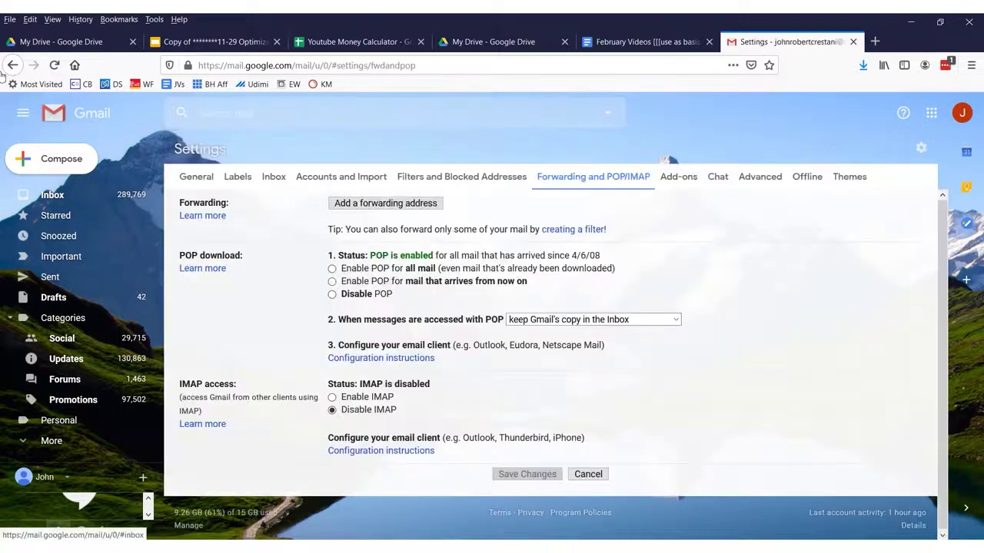
- Leave the forwarding settings and return to the inbox list
{"action": "left_click", "coordinate": [10, 66]}
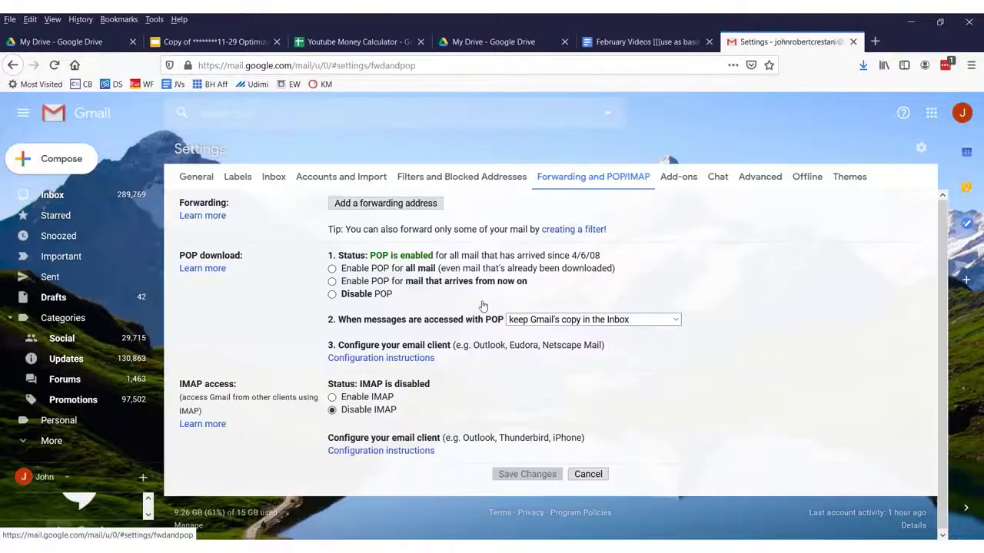
{"action": "left_click_drag", "start_coordinate": [176, 150], "coordinate": [737, 359]}
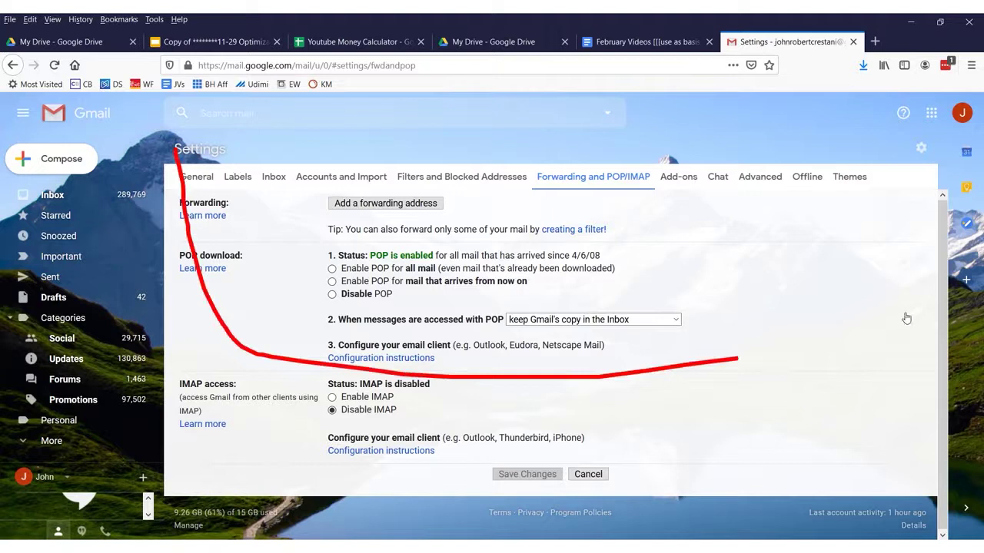
{"action": "left_click", "coordinate": [73, 195]}
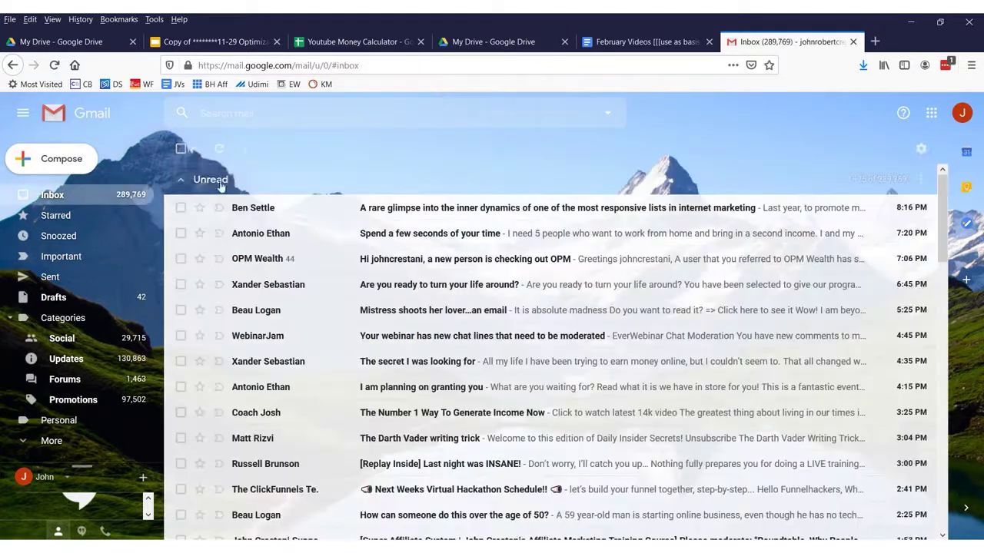
- Open the Forwarding and POP/IMAP tab through the gear menu's Settings page
{"action": "mouse_move", "coordinate": [938, 131]}
{"action": "left_mouse_down"}
{"action": "mouse_move", "coordinate": [924, 175]}
{"action": "mouse_move", "coordinate": [903, 131]}
{"action": "mouse_move", "coordinate": [968, 161]}
{"action": "mouse_move", "coordinate": [895, 127]}
{"action": "mouse_move", "coordinate": [969, 154]}
{"action": "left_mouse_up"}
{"action": "left_click_drag", "start_coordinate": [495, 150], "coordinate": [794, 164]}
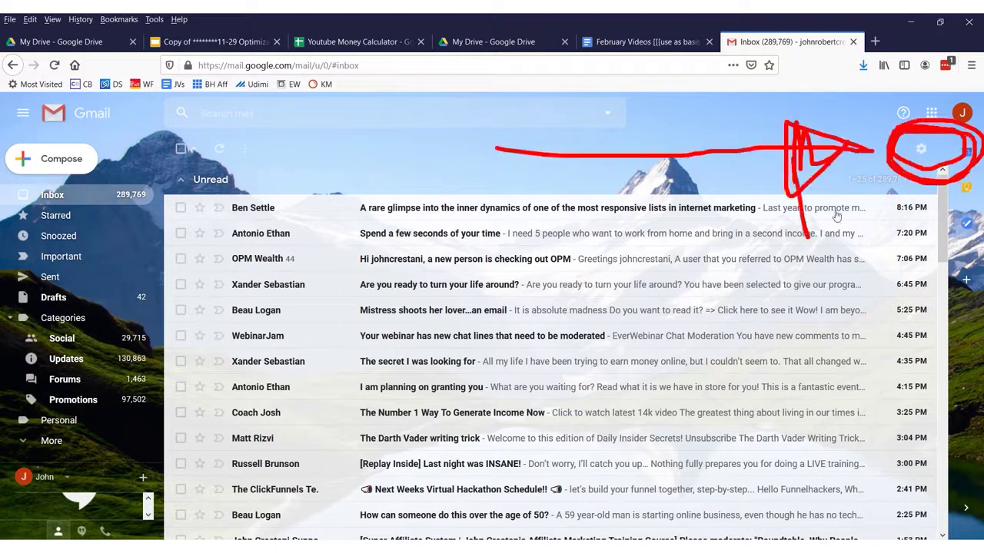
{"action": "left_click", "coordinate": [921, 148]}
{"action": "mouse_move", "coordinate": [910, 215]}
{"action": "left_mouse_down"}
{"action": "mouse_move", "coordinate": [800, 217]}
{"action": "mouse_move", "coordinate": [884, 244]}
{"action": "mouse_move", "coordinate": [928, 209]}
{"action": "left_mouse_up"}
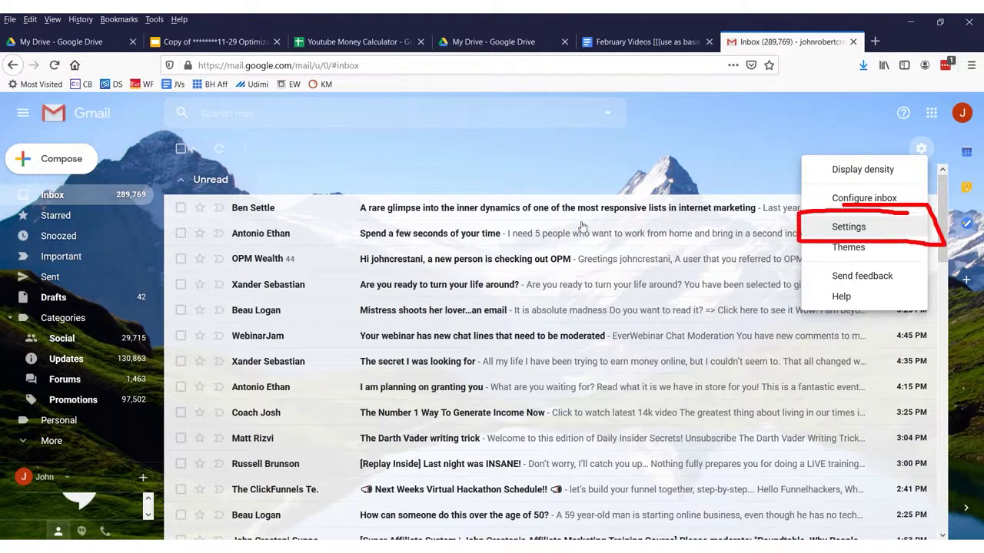
{"action": "left_click_drag", "start_coordinate": [768, 217], "coordinate": [743, 245]}
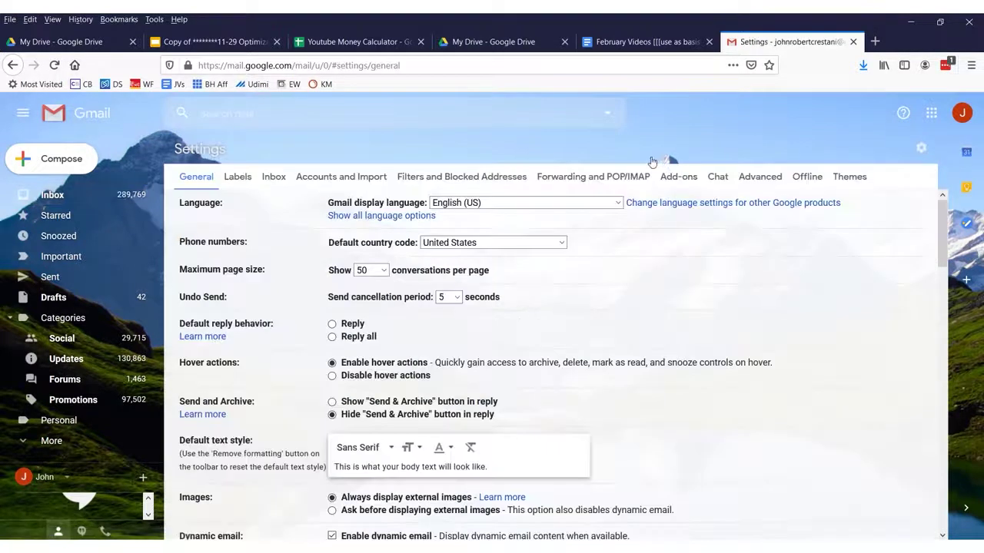
{"action": "mouse_move", "coordinate": [652, 160]}
{"action": "left_mouse_down"}
{"action": "mouse_move", "coordinate": [526, 161]}
{"action": "mouse_move", "coordinate": [530, 192]}
{"action": "mouse_move", "coordinate": [638, 194]}
{"action": "mouse_move", "coordinate": [652, 154]}
{"action": "left_mouse_up"}
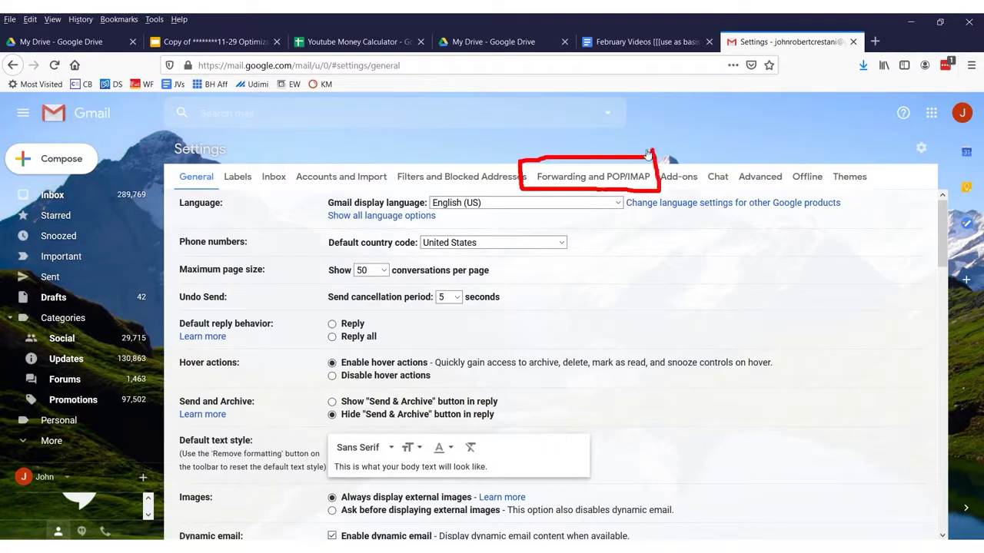
{"action": "left_click", "coordinate": [594, 183]}
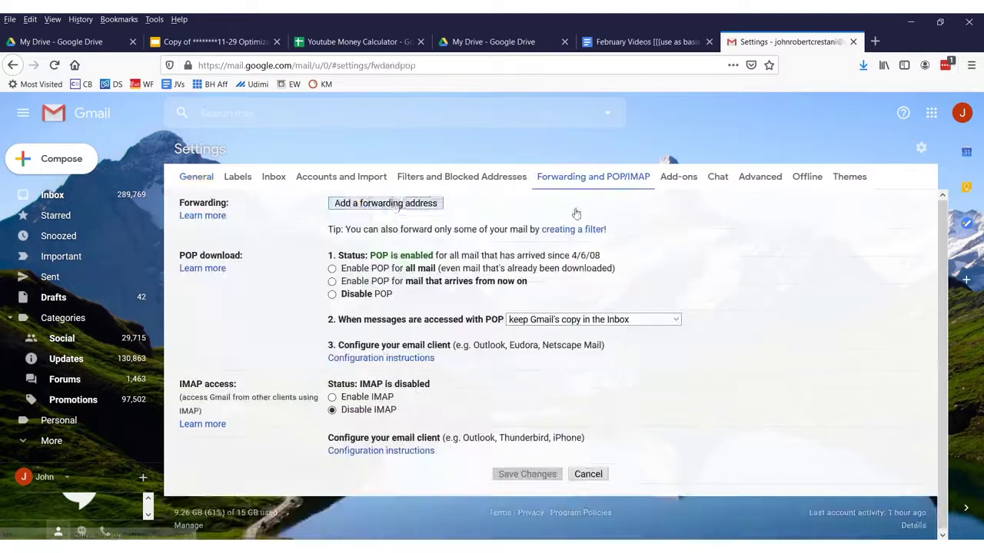
- Enter the new forwarding e-mail address and submit it
{"action": "mouse_move", "coordinate": [459, 196]}
{"action": "left_mouse_down"}
{"action": "mouse_move", "coordinate": [319, 202]}
{"action": "mouse_move", "coordinate": [461, 221]}
{"action": "left_mouse_up"}
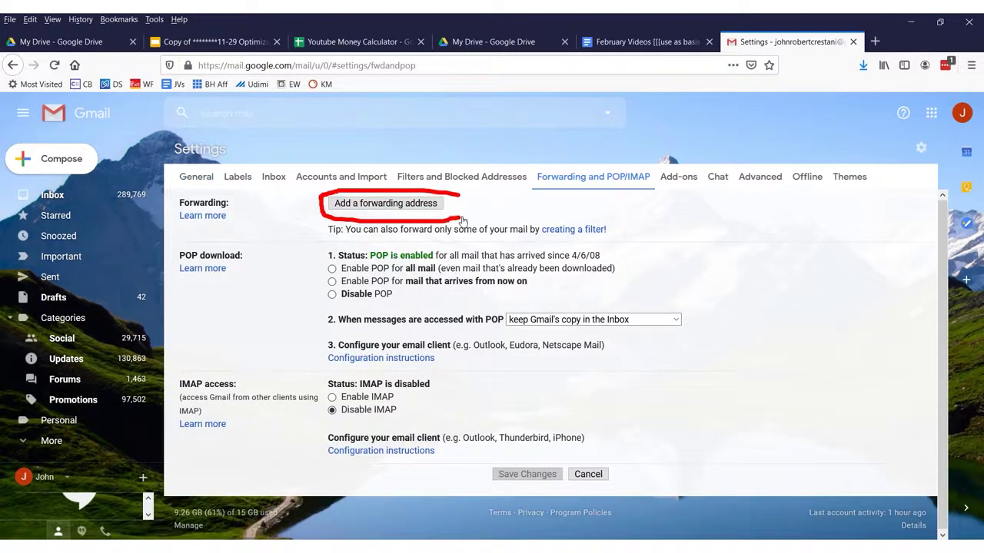
{"action": "left_click", "coordinate": [400, 204]}
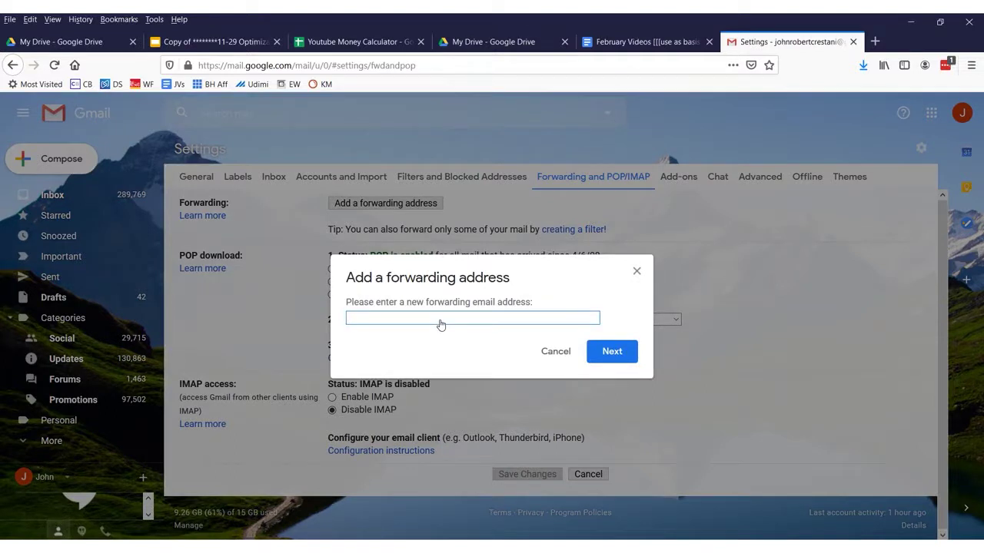
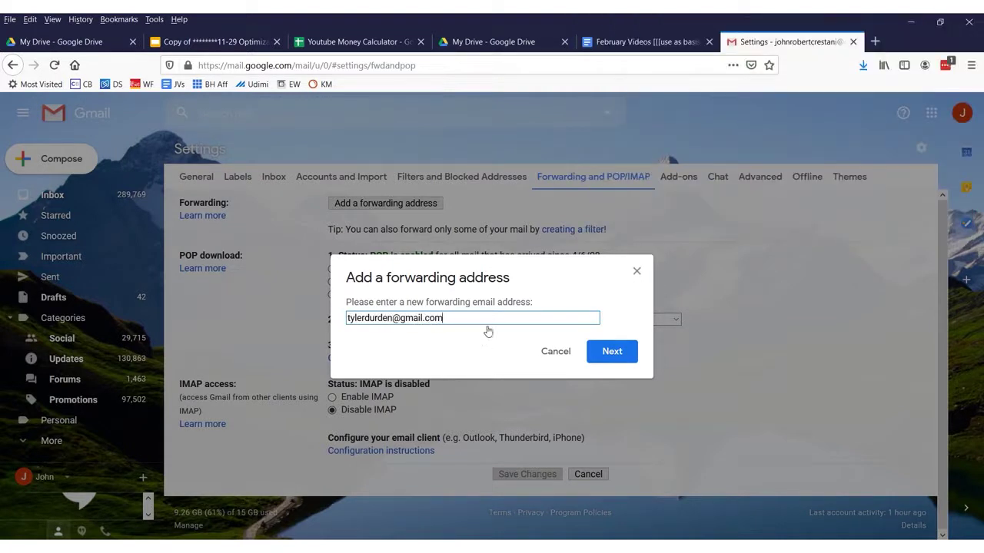
{"action": "left_click", "coordinate": [623, 354]}
- Confirm forwarding to that address and acknowledge that a confirmation code was sent to it
{"action": "left_click_drag", "start_coordinate": [55, 93], "coordinate": [194, 103]}
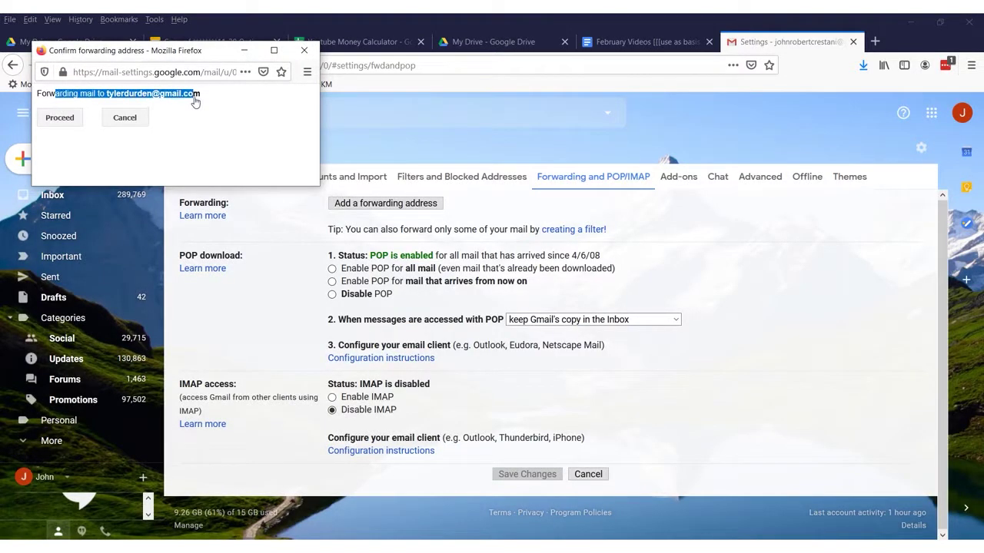
{"action": "left_click", "coordinate": [158, 97]}
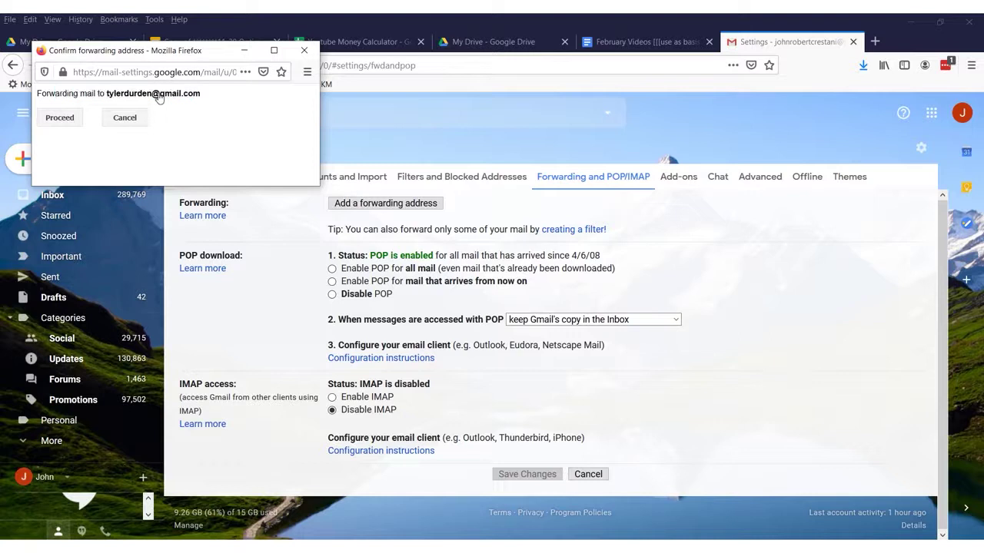
{"action": "mouse_move", "coordinate": [77, 100]}
{"action": "left_mouse_down"}
{"action": "mouse_move", "coordinate": [48, 137]}
{"action": "mouse_move", "coordinate": [86, 104]}
{"action": "mouse_move", "coordinate": [104, 140]}
{"action": "left_mouse_up"}
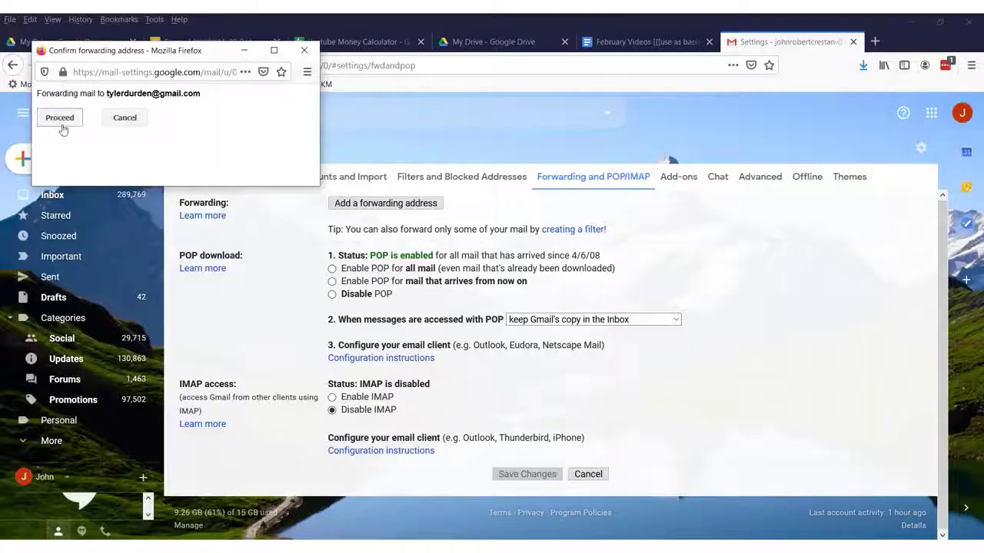
{"action": "left_click", "coordinate": [60, 120]}
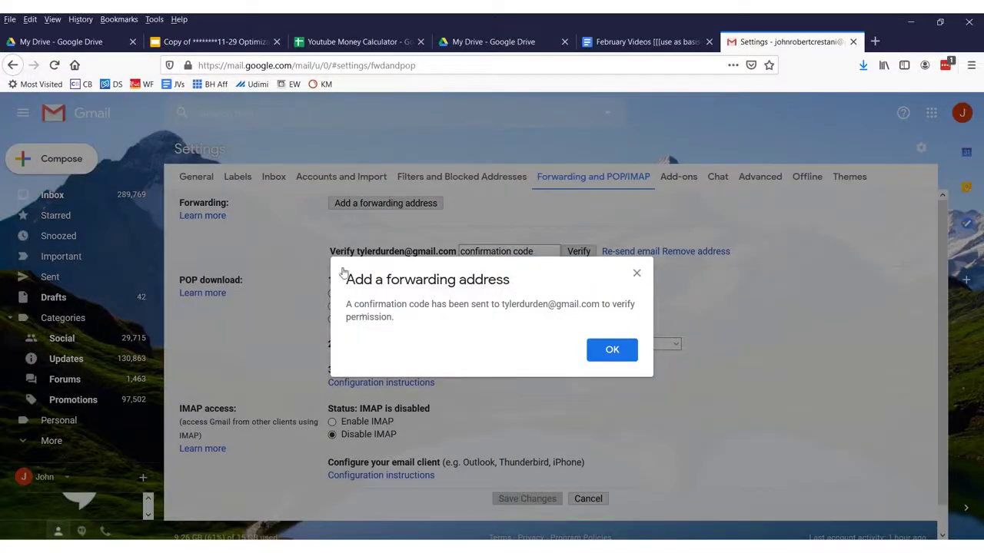
{"action": "mouse_move", "coordinate": [340, 269]}
{"action": "left_mouse_down"}
{"action": "mouse_move", "coordinate": [331, 330]}
{"action": "mouse_move", "coordinate": [593, 338]}
{"action": "mouse_move", "coordinate": [640, 328]}
{"action": "mouse_move", "coordinate": [647, 273]}
{"action": "mouse_move", "coordinate": [346, 263]}
{"action": "left_mouse_up"}
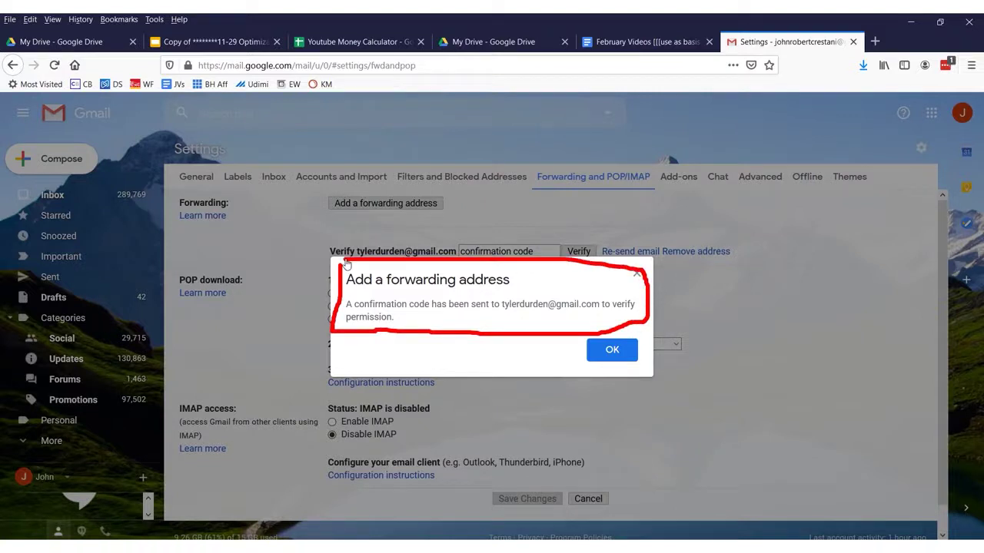
{"action": "mouse_move", "coordinate": [544, 163]}
{"action": "left_mouse_down"}
{"action": "mouse_move", "coordinate": [698, 198]}
{"action": "mouse_move", "coordinate": [665, 307]}
{"action": "mouse_move", "coordinate": [679, 298]}
{"action": "left_mouse_up"}
{"action": "left_click", "coordinate": [606, 359]}
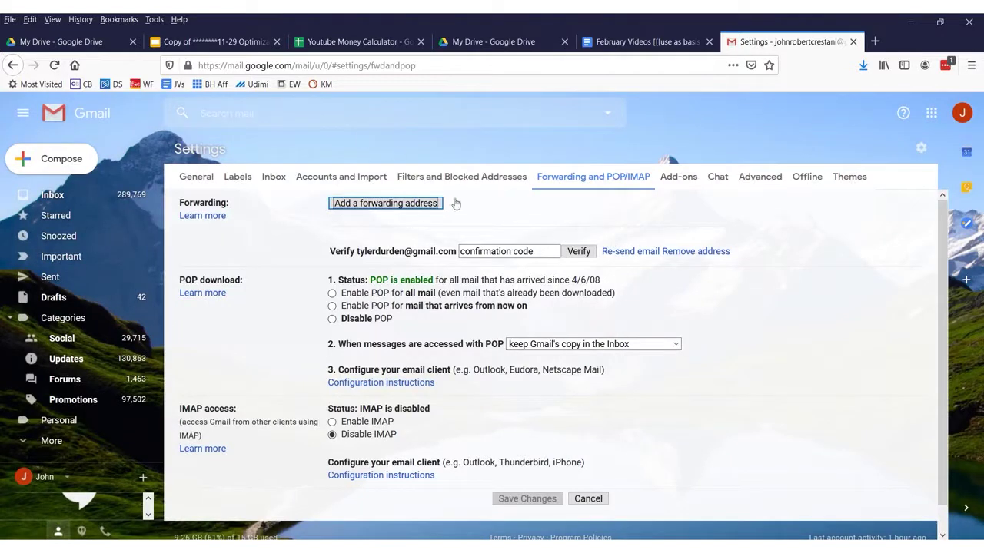
{"action": "left_click", "coordinate": [501, 251]}
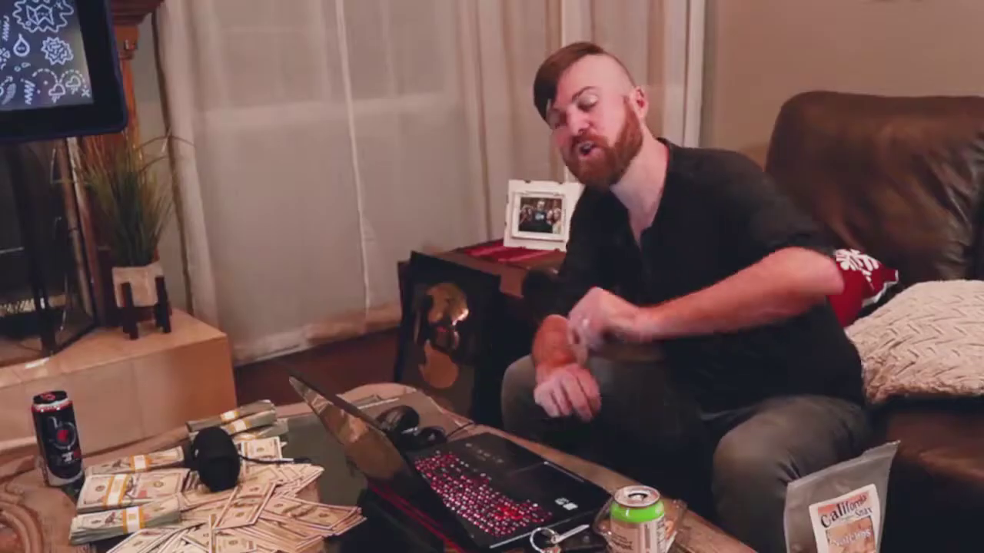